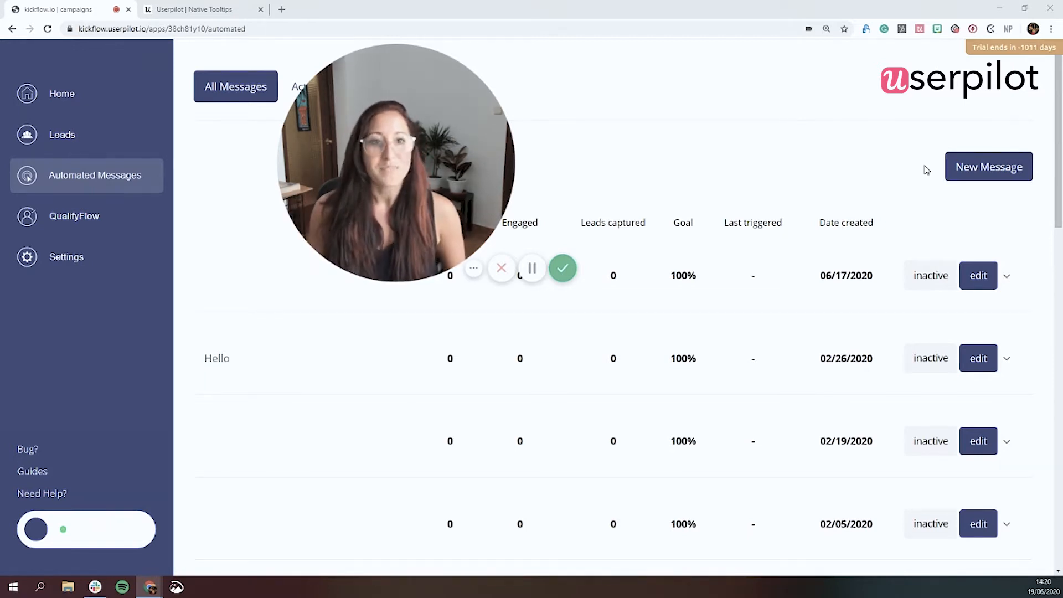
# Step: Create a basic native tooltip on a beacon beside the New Message button, with the tooltip style On Click
pyautogui.click(921, 29)
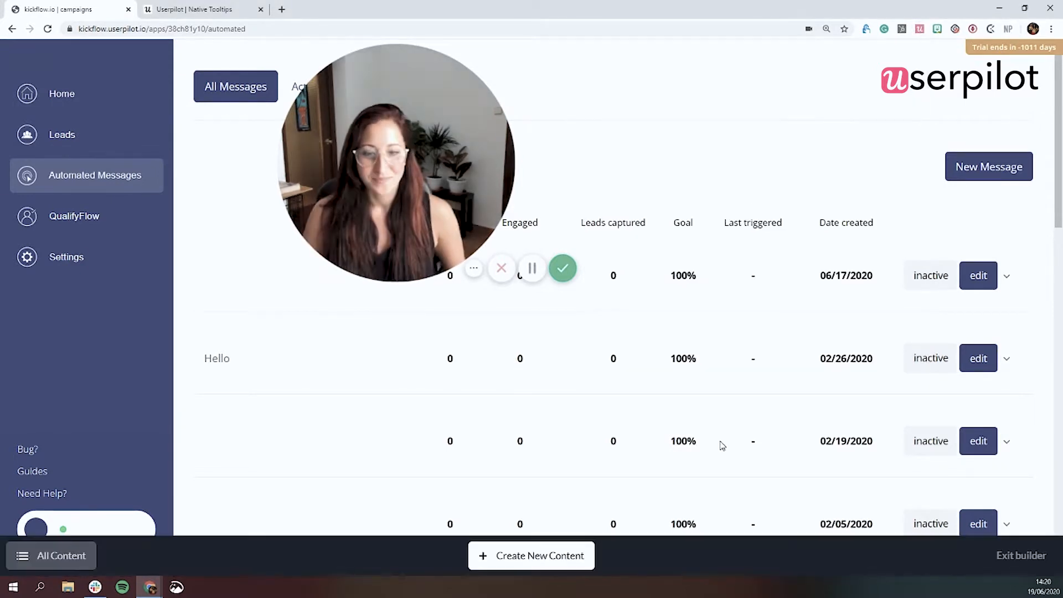
pyautogui.click(557, 561)
pyautogui.click(1006, 555)
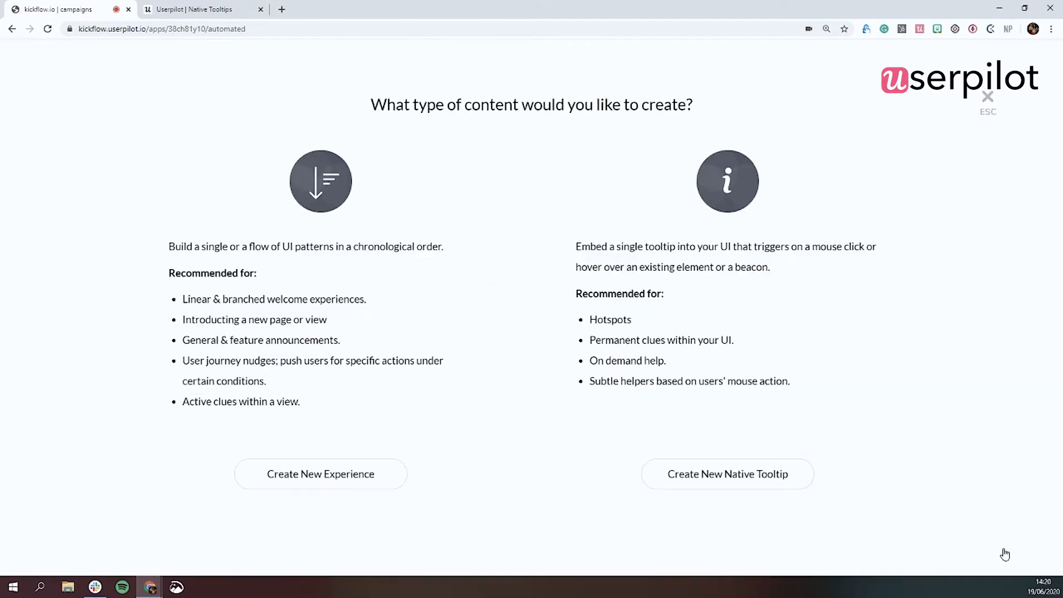
pyautogui.click(720, 475)
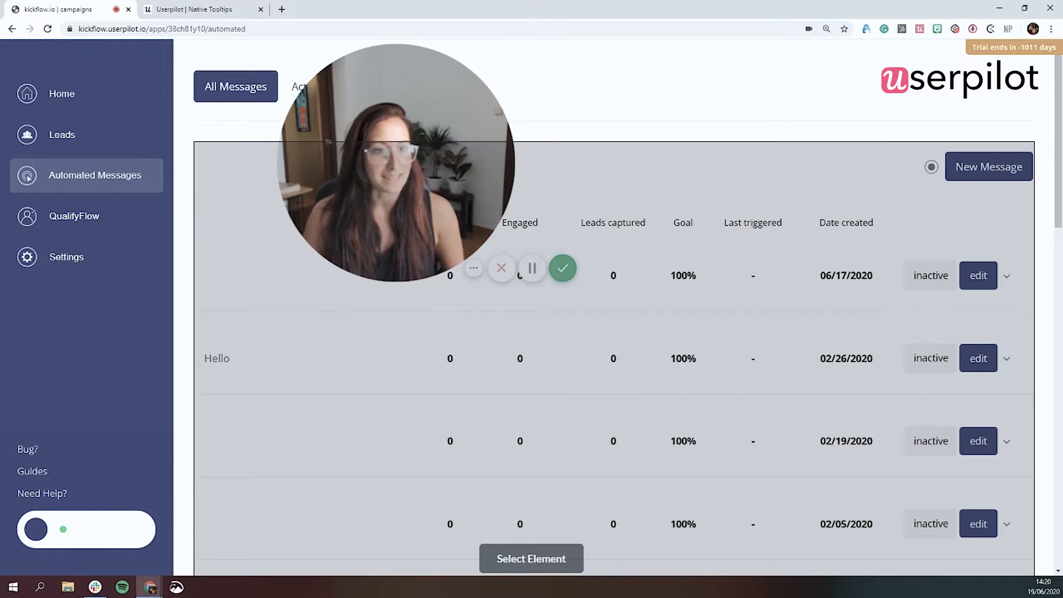
pyautogui.click(931, 167)
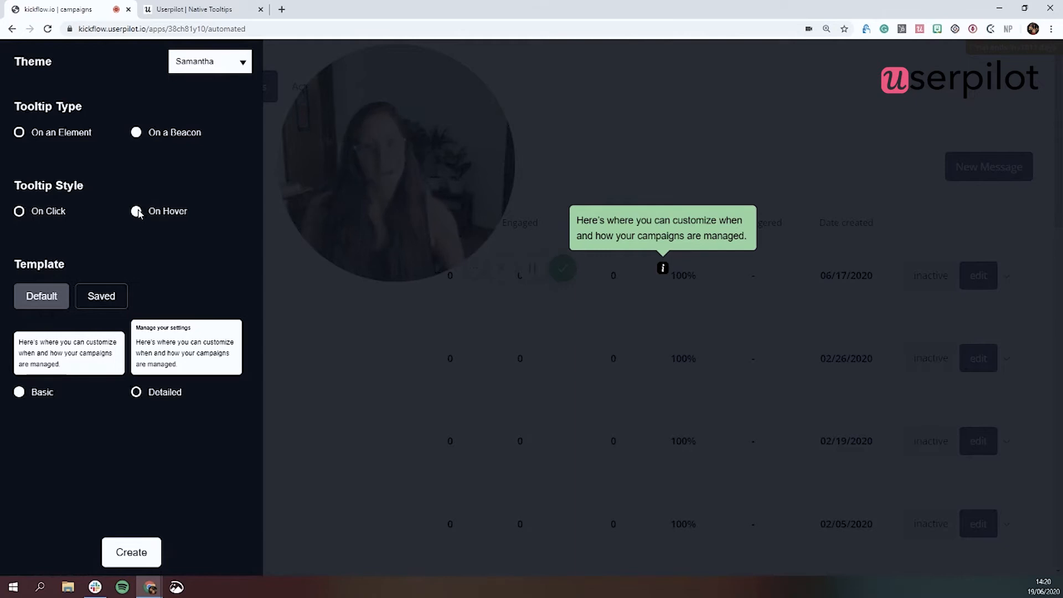
pyautogui.click(19, 211)
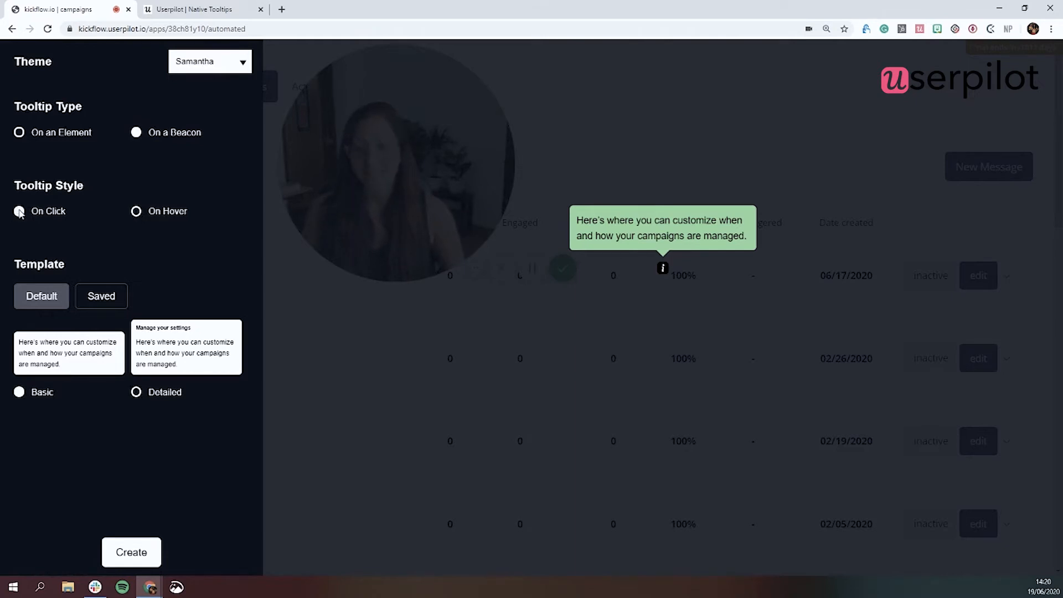
pyautogui.click(128, 549)
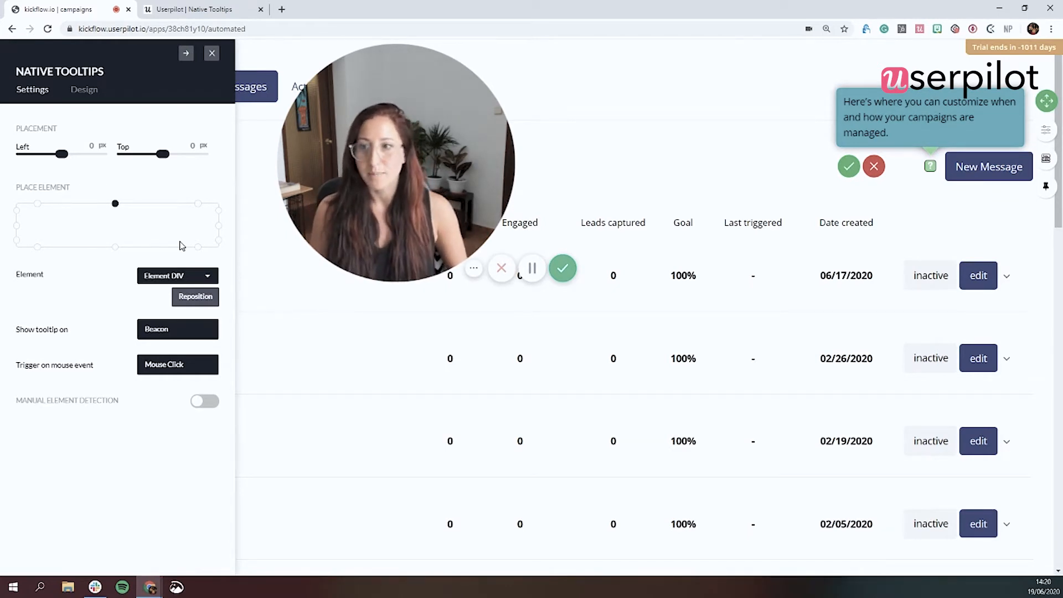
# Step: Place the tooltip on the left side of its beacon and set the top offset to 5 px
pyautogui.click(17, 226)
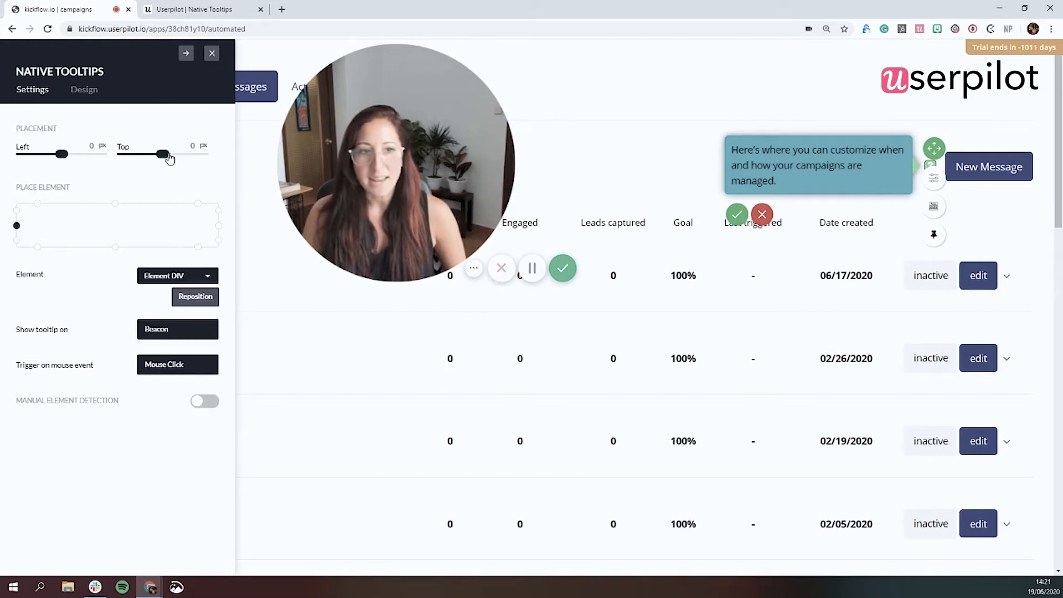
pyautogui.moveTo(169, 158); pyautogui.dragTo(172, 159)
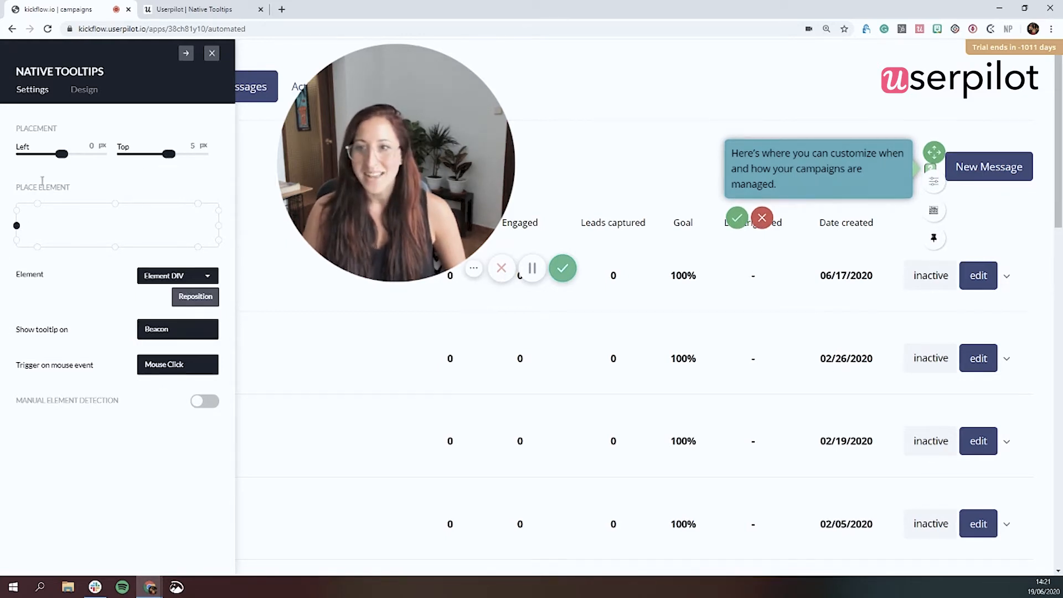
# Step: Set the beacon type to Info in the tooltip's design settings
pyautogui.click(86, 91)
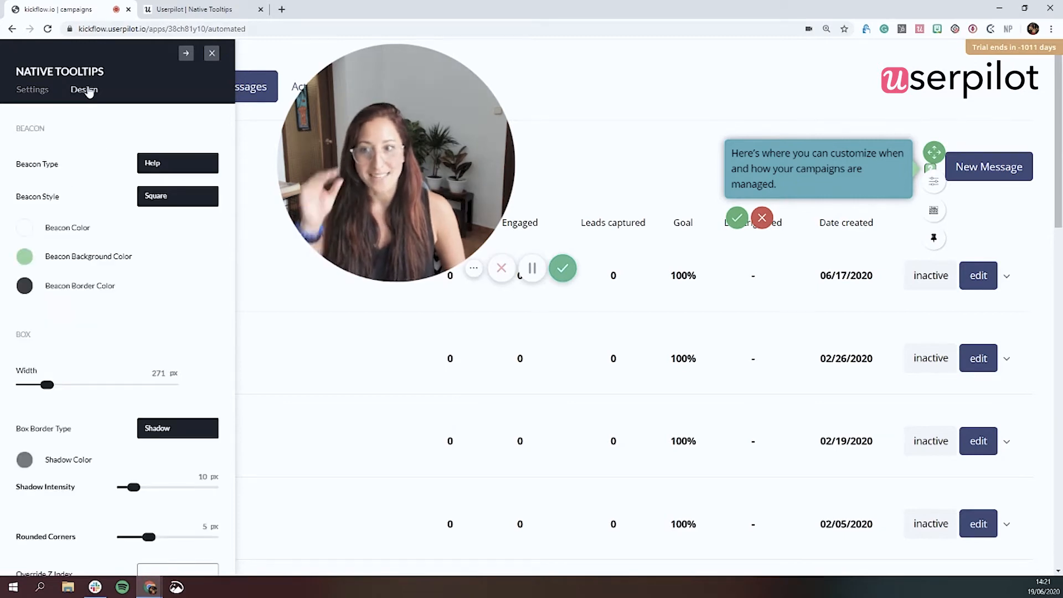
pyautogui.click(171, 167)
pyautogui.click(159, 191)
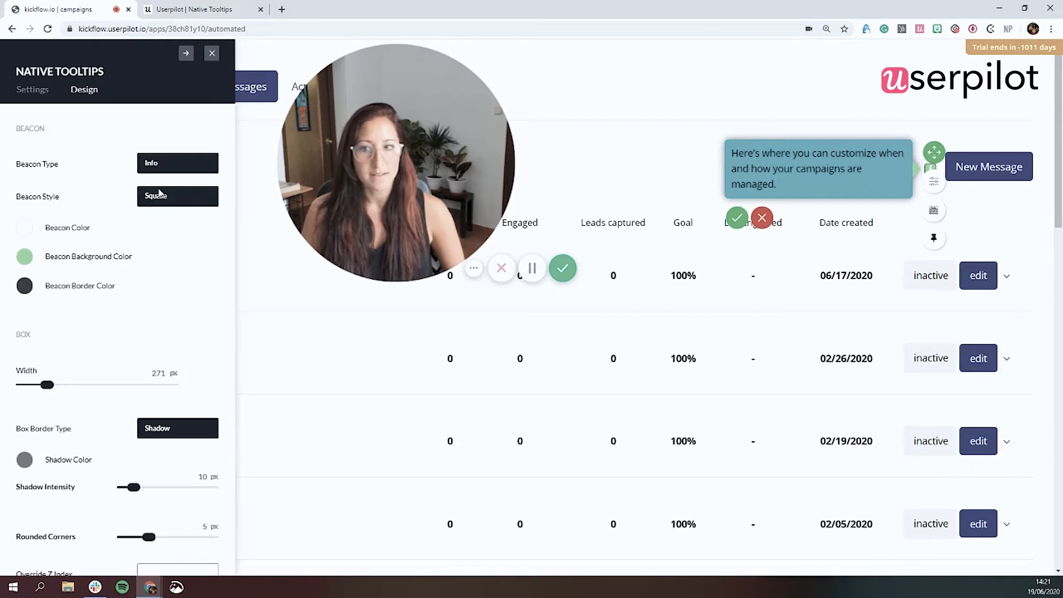
# Step: Try the Circle beacon style and switch it back to Square
pyautogui.click(159, 195)
pyautogui.click(159, 222)
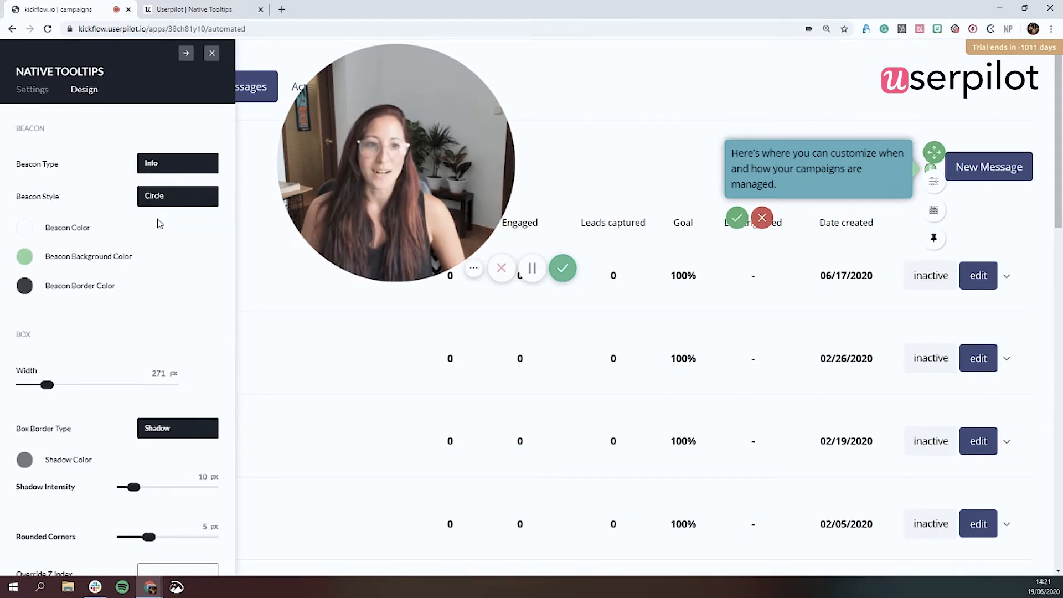
pyautogui.click(170, 201)
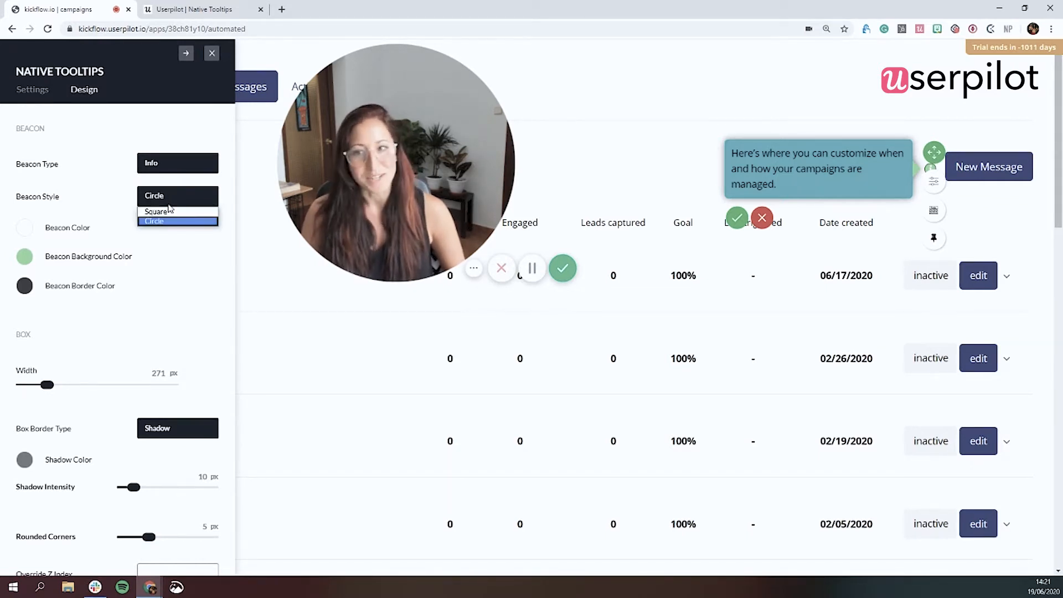
pyautogui.click(169, 212)
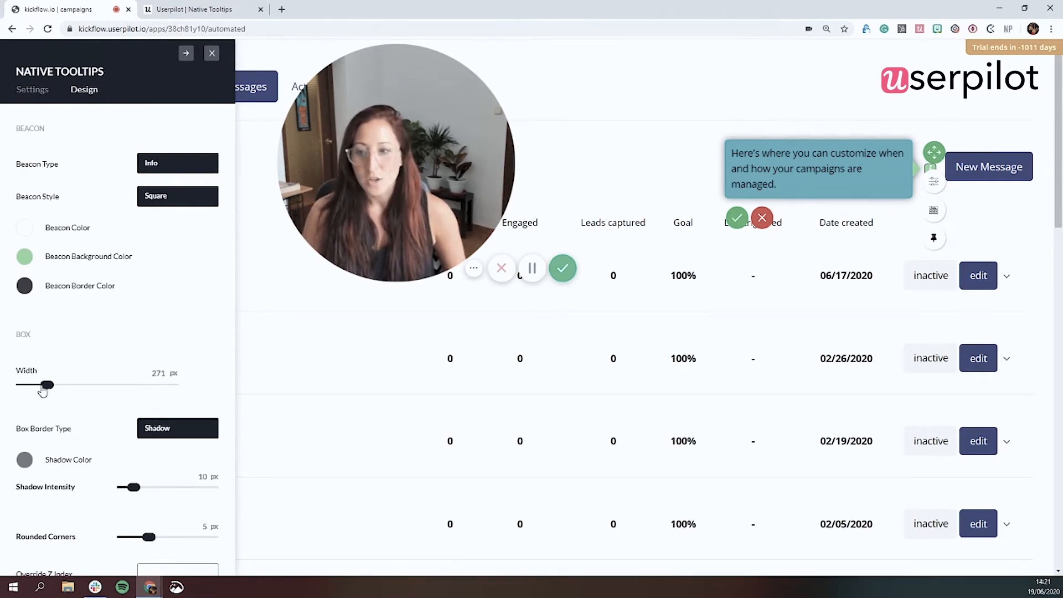
# Step: Set the tooltip box width to 256 px and replace its text with "Want some help?"
pyautogui.moveTo(47, 389)
pyautogui.mouseDown()
pyautogui.moveTo(67, 387)
pyautogui.moveTo(31, 387)
pyautogui.mouseUp()
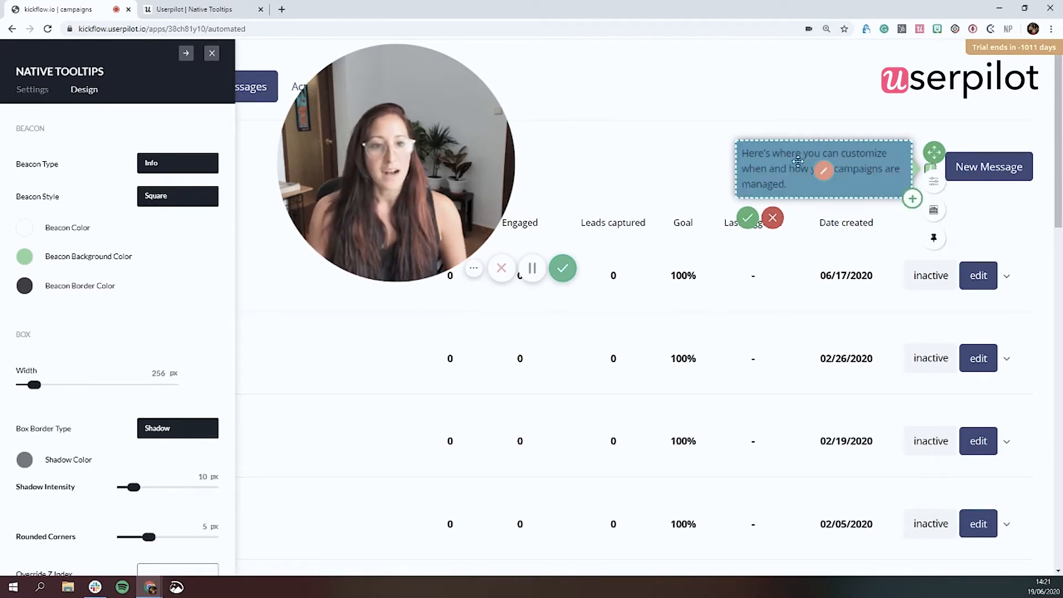
pyautogui.click(825, 172)
pyautogui.moveTo(794, 186); pyautogui.dragTo(725, 154)
pyautogui.write('Want some help?')
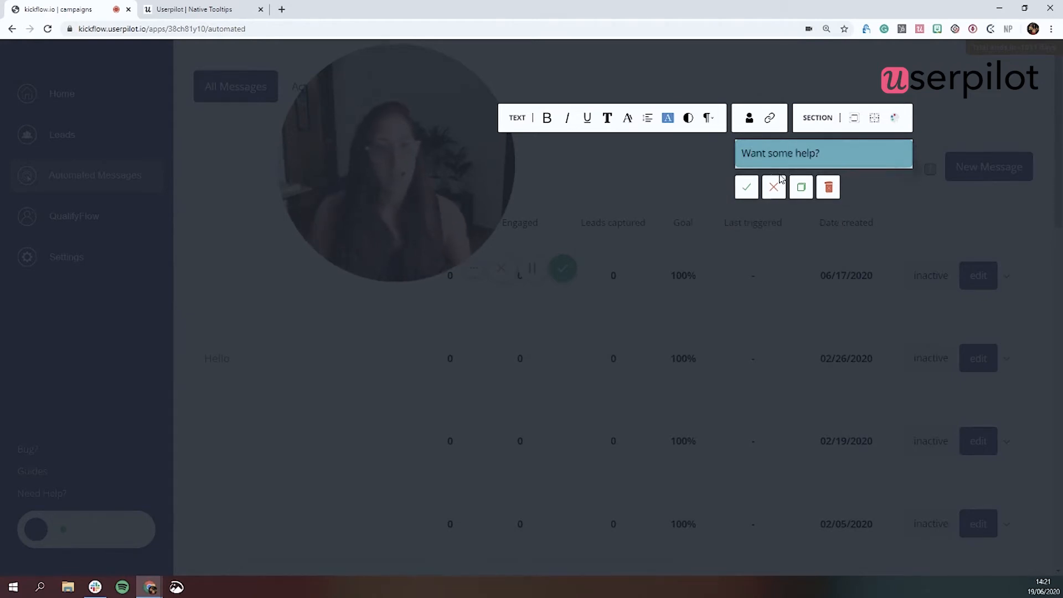
pyautogui.click(746, 186)
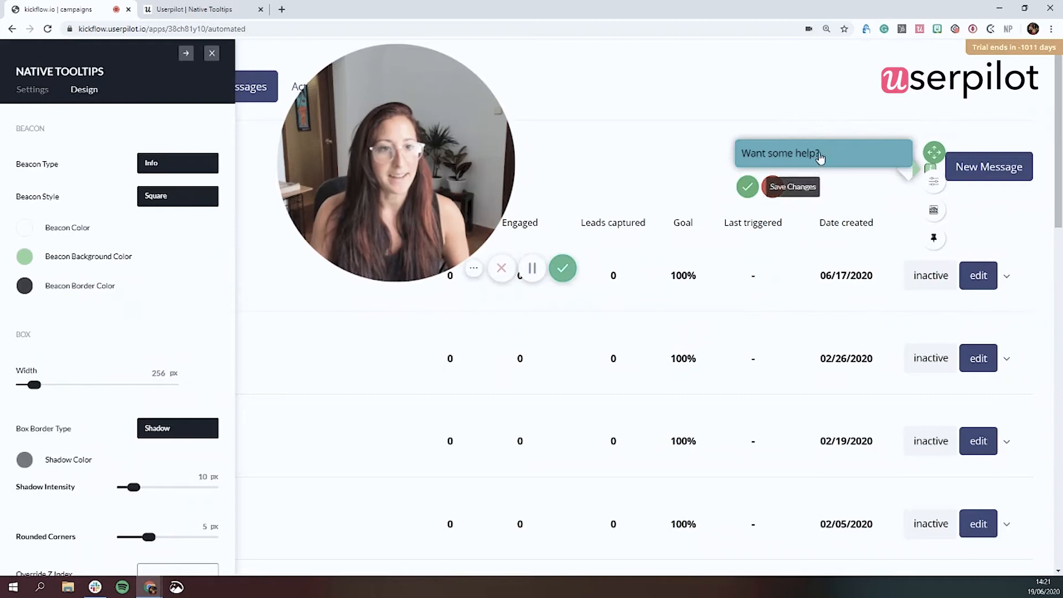
# Step: Add a button below the tooltip text and label it "In-app Walkthrough"
pyautogui.click(912, 169)
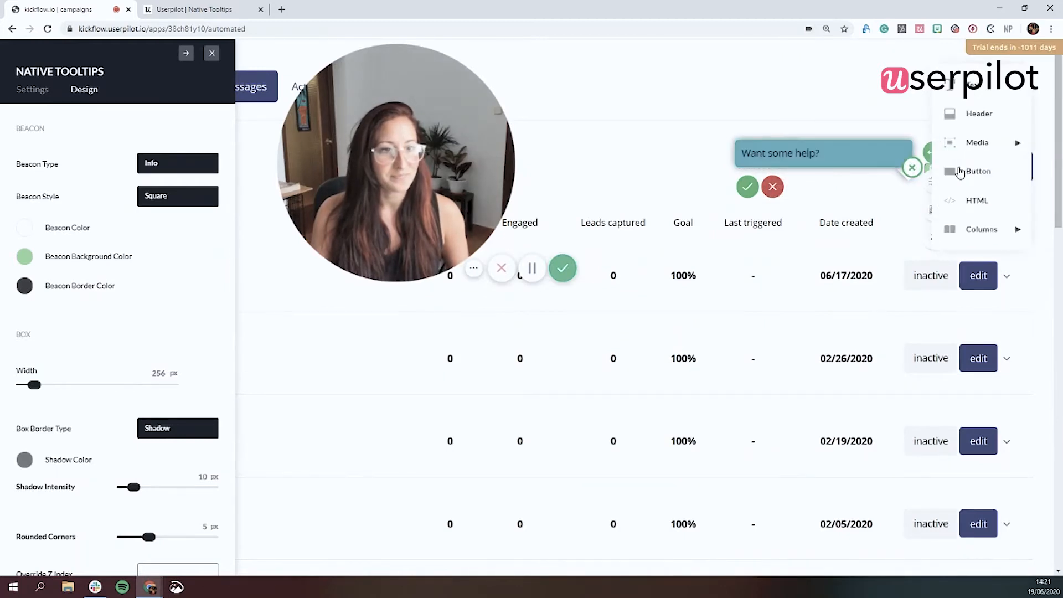
pyautogui.click(961, 173)
pyautogui.moveTo(845, 190); pyautogui.dragTo(802, 192)
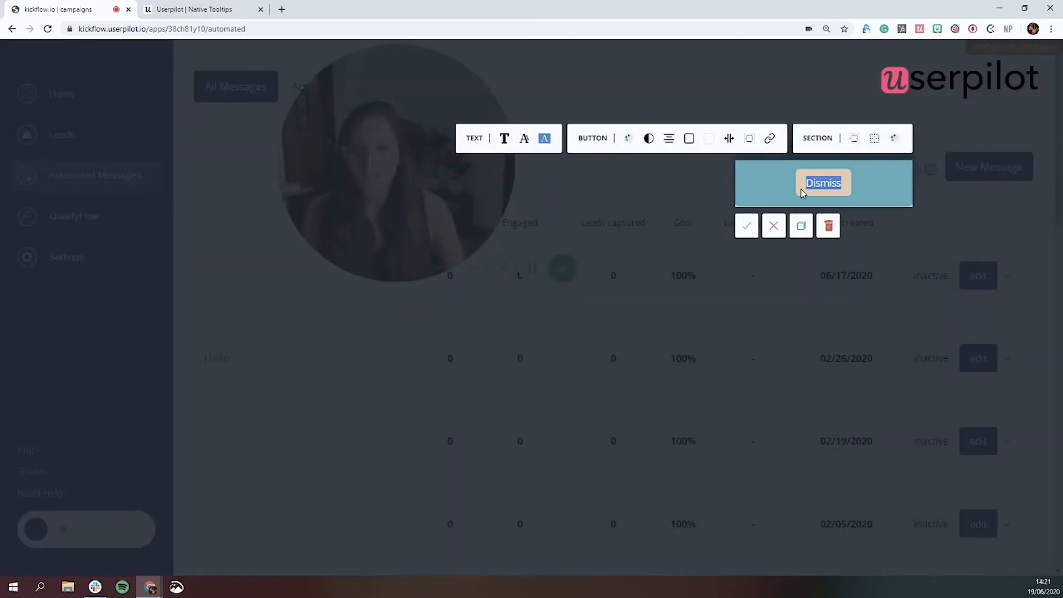
pyautogui.write('Maybe l')
pyautogui.press('BackSpace')
pyautogui.press('BackSpace')
pyautogui.press('BackSpace')
pyautogui.press('BackSpace')
pyautogui.press('BackSpace')
pyautogui.press('BackSpace')
pyautogui.press('BackSpace')
pyautogui.write('In')
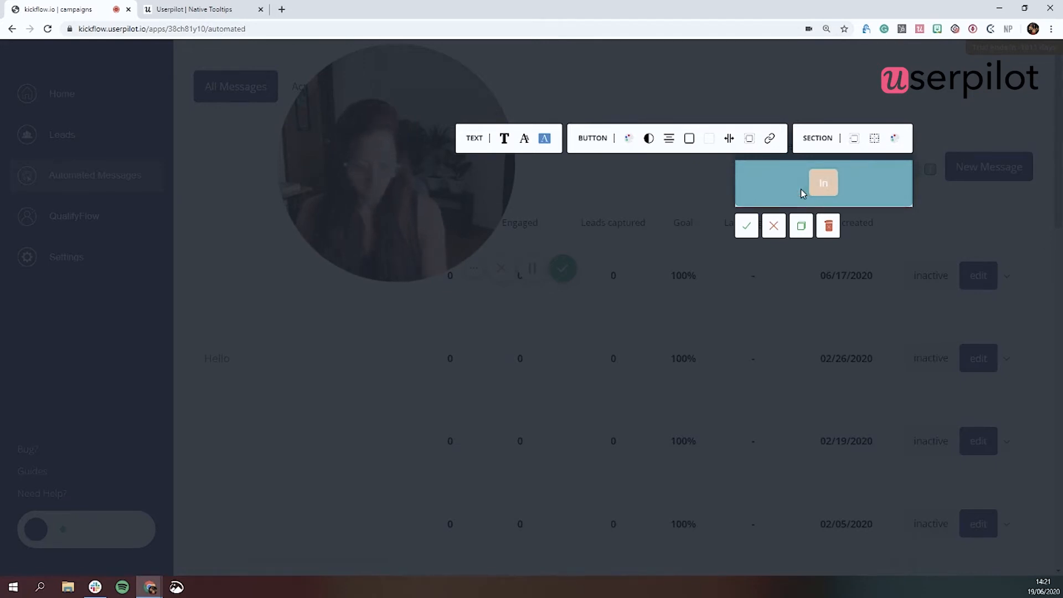
pyautogui.write('-app Walkthrough')
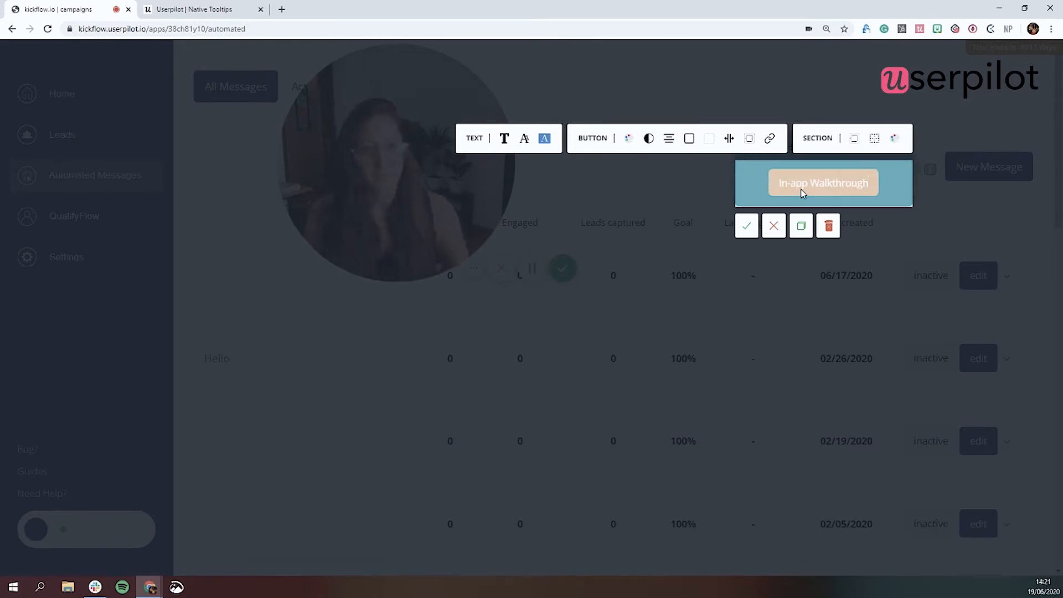
pyautogui.click(746, 226)
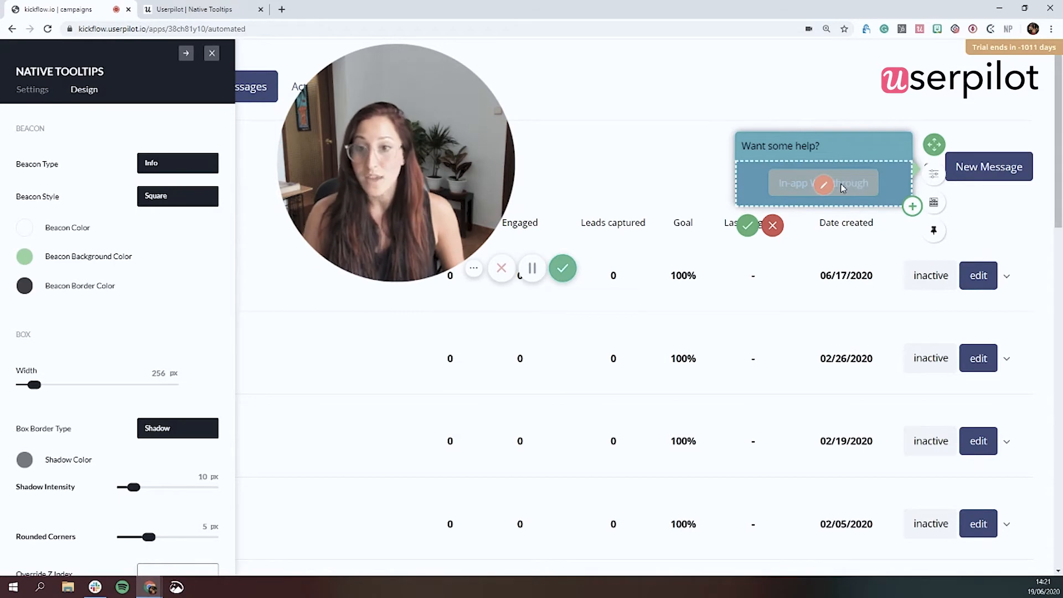
# Step: Link the In-app Walkthrough button to the Trigger Experience action for the New Message experience
pyautogui.click(828, 191)
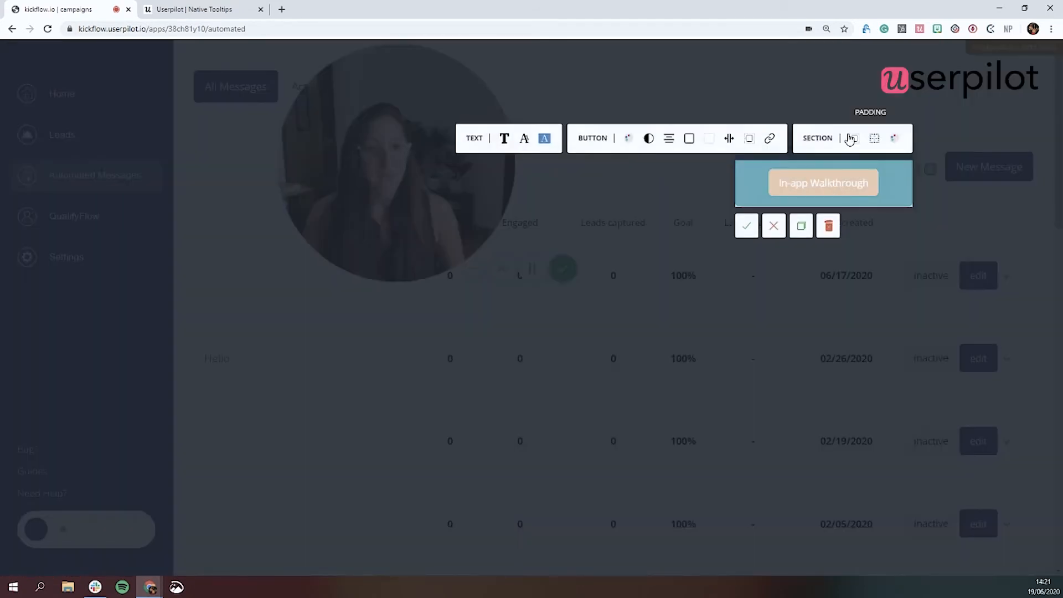
pyautogui.click(772, 142)
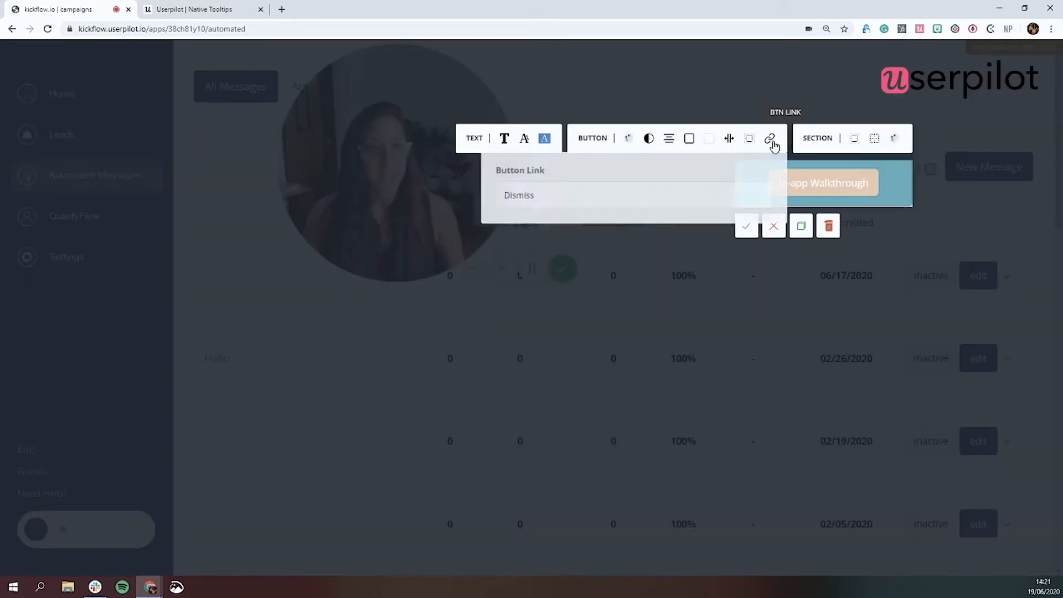
pyautogui.click(614, 205)
pyautogui.click(576, 226)
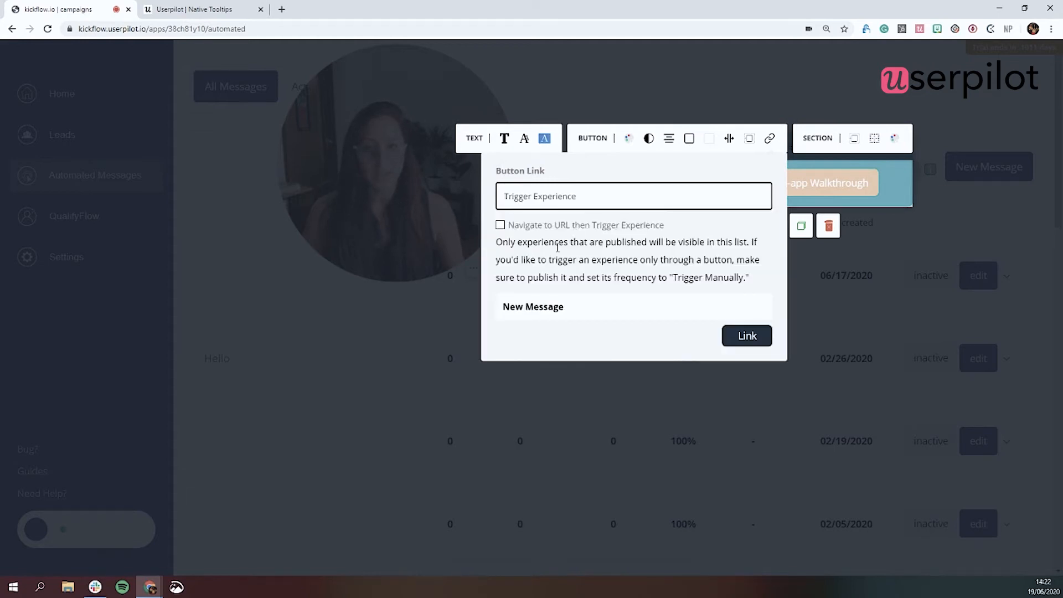
pyautogui.click(755, 337)
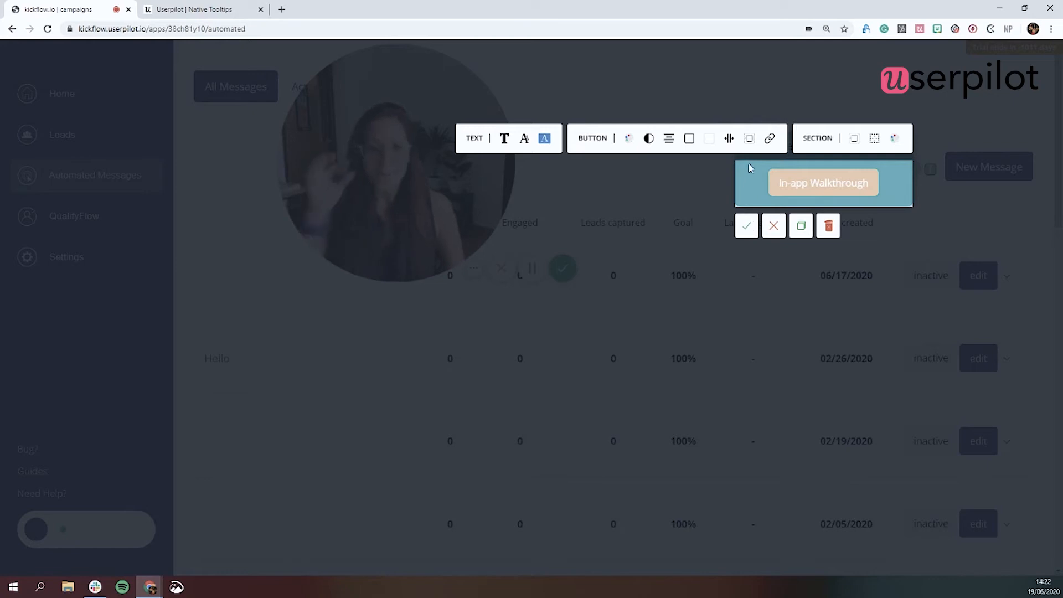
# Step: Review the available link actions for the In-app Walkthrough button, keep Trigger Experience, and save the button
pyautogui.click(767, 145)
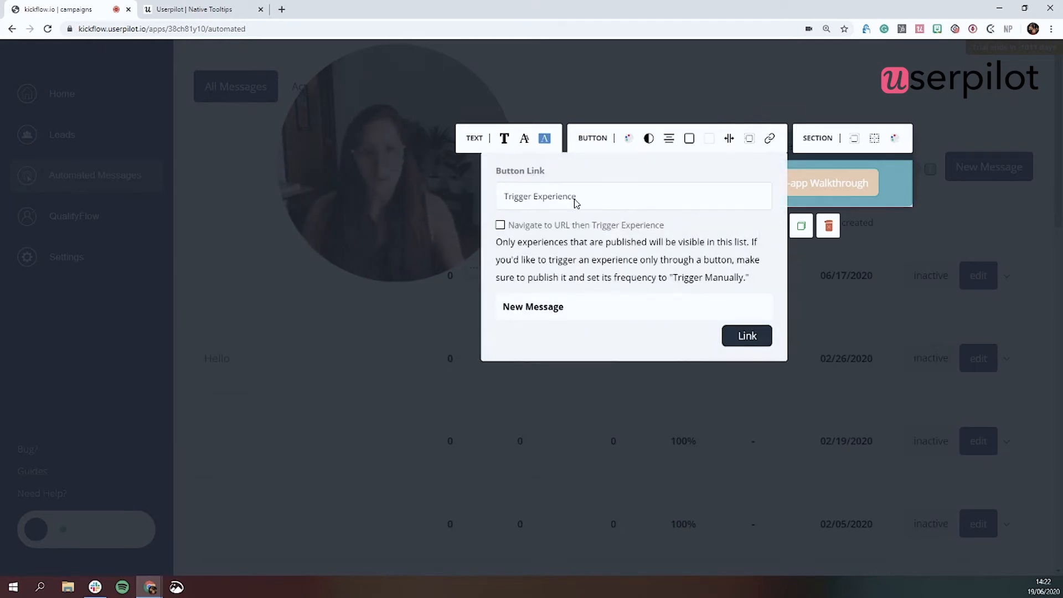
pyautogui.click(575, 200)
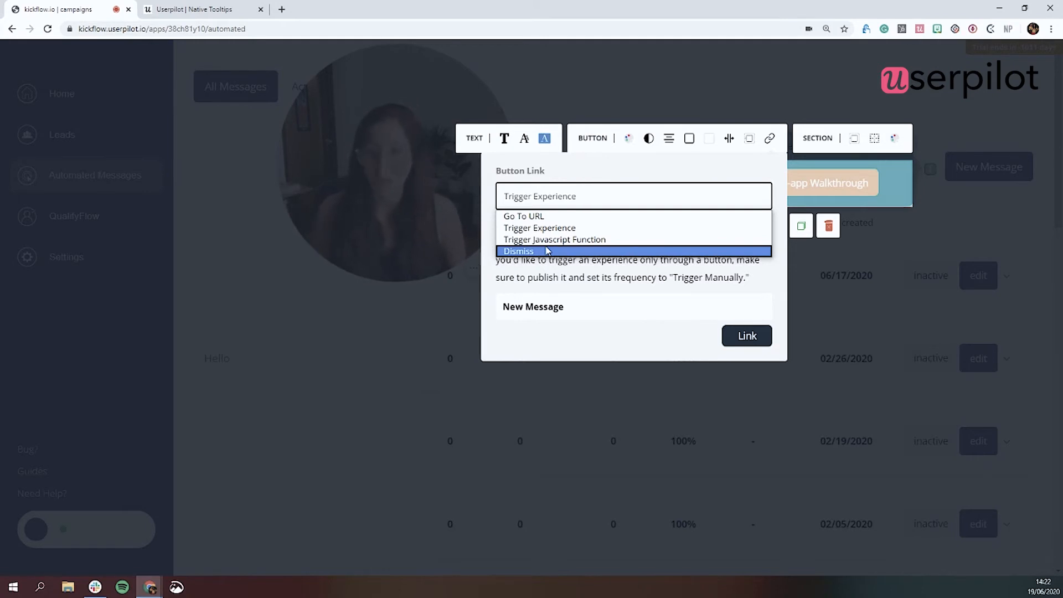
pyautogui.click(745, 336)
pyautogui.click(746, 336)
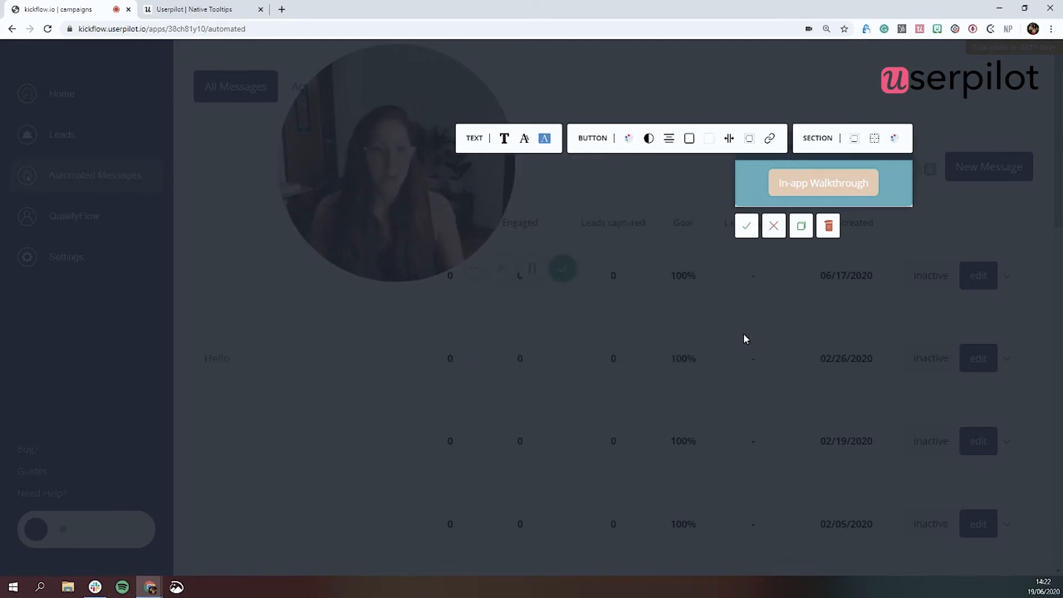
pyautogui.click(746, 229)
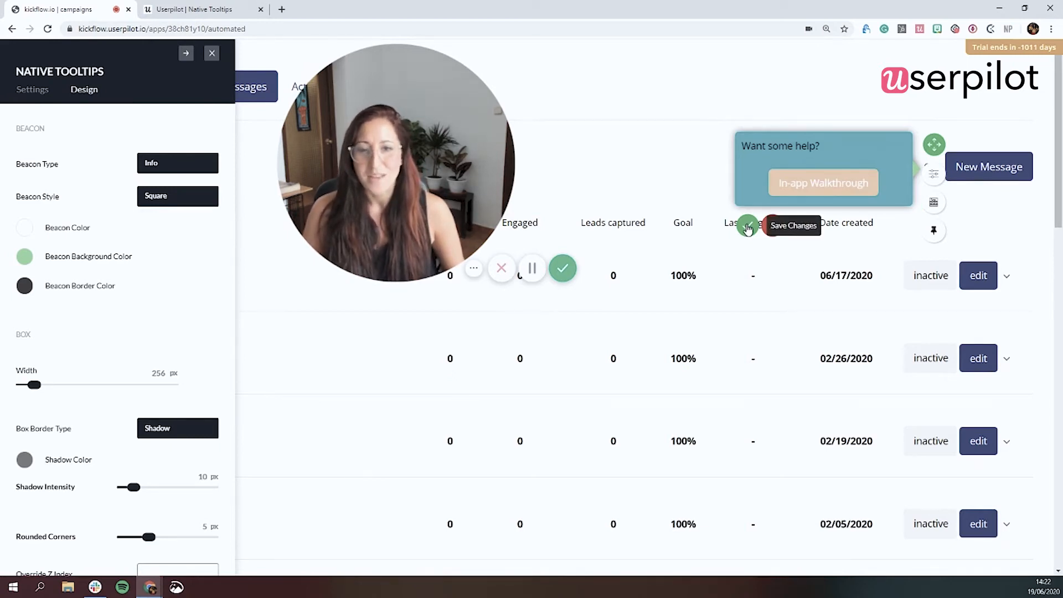
# Step: Reposition the tooltip beacon above the upper-right corner of the New Message button and save the tooltip changes
pyautogui.click(935, 146)
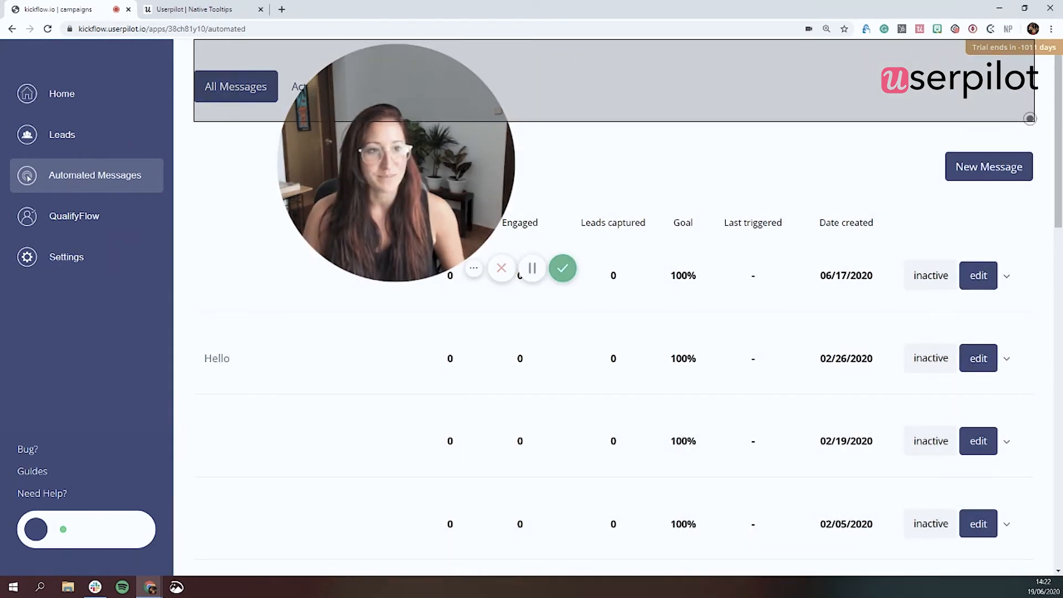
pyautogui.click(1030, 118)
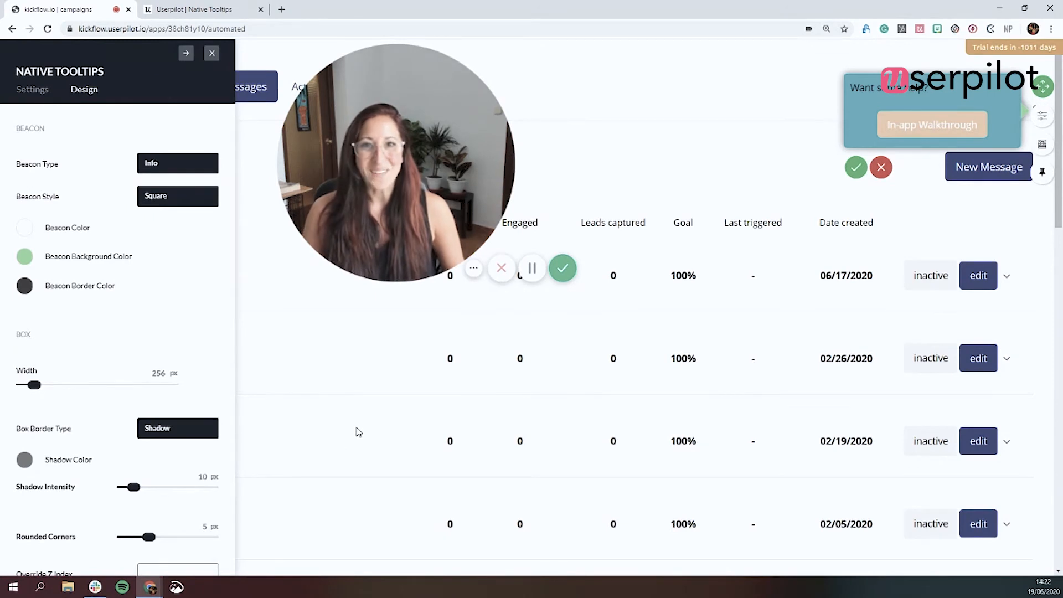
pyautogui.click(855, 167)
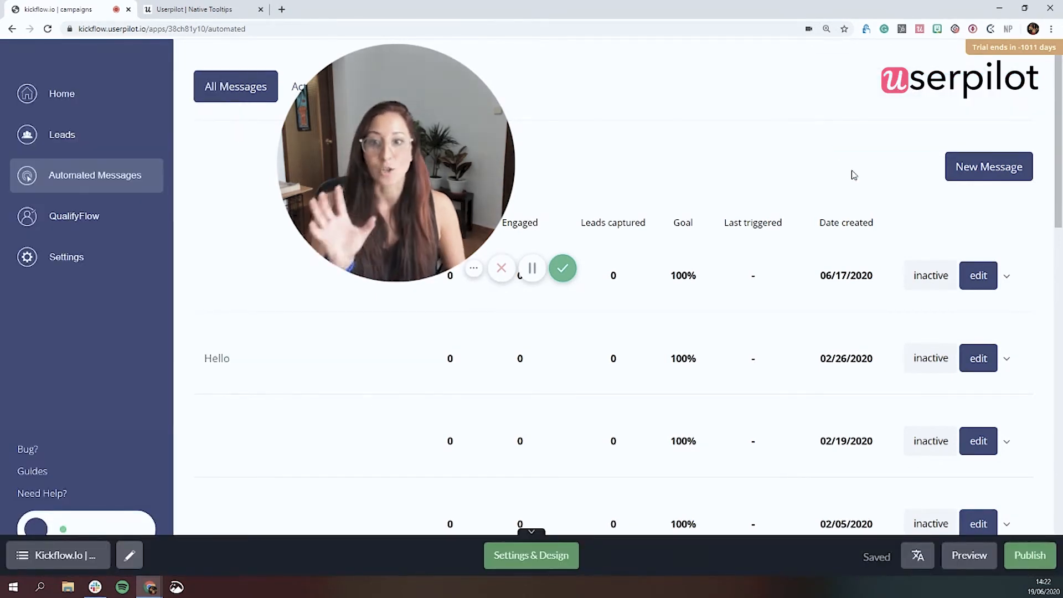
# Step: Open the new automated message setup form and start a new native tooltip targeting the Message Title field
pyautogui.click(992, 166)
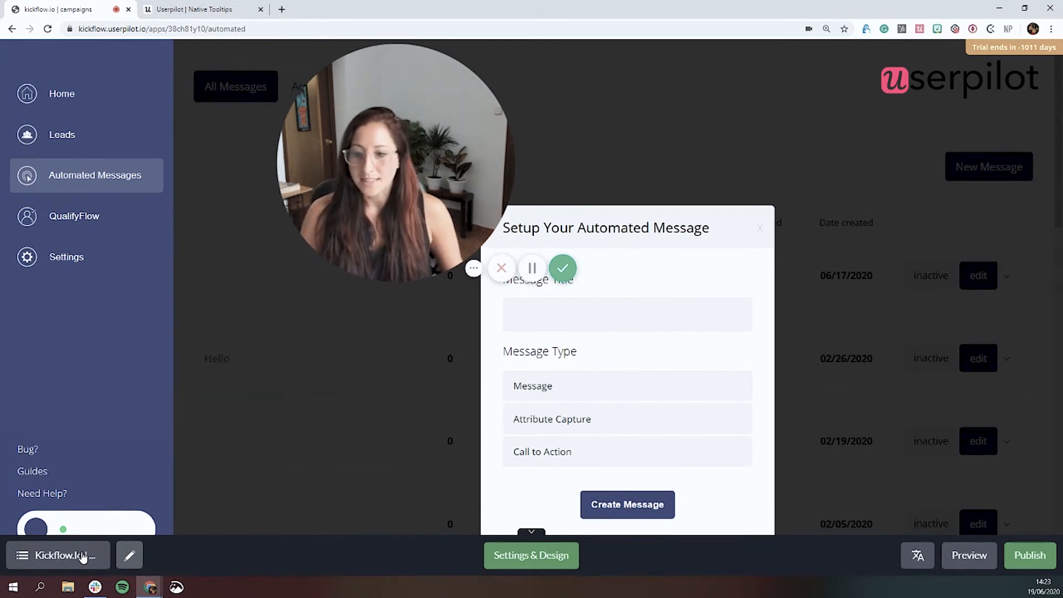
pyautogui.click(82, 556)
pyautogui.click(97, 485)
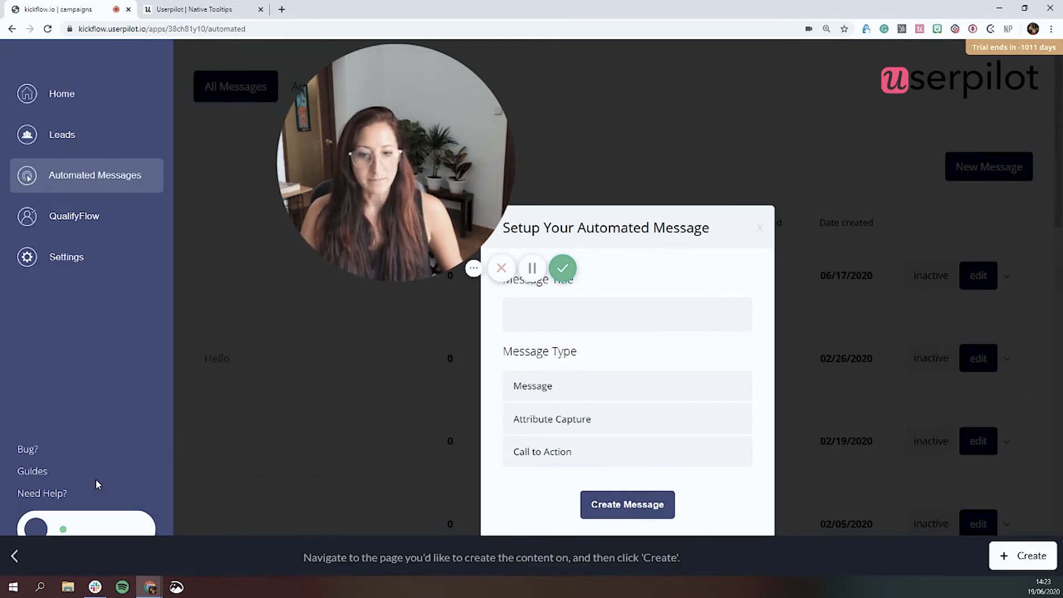
pyautogui.click(1003, 552)
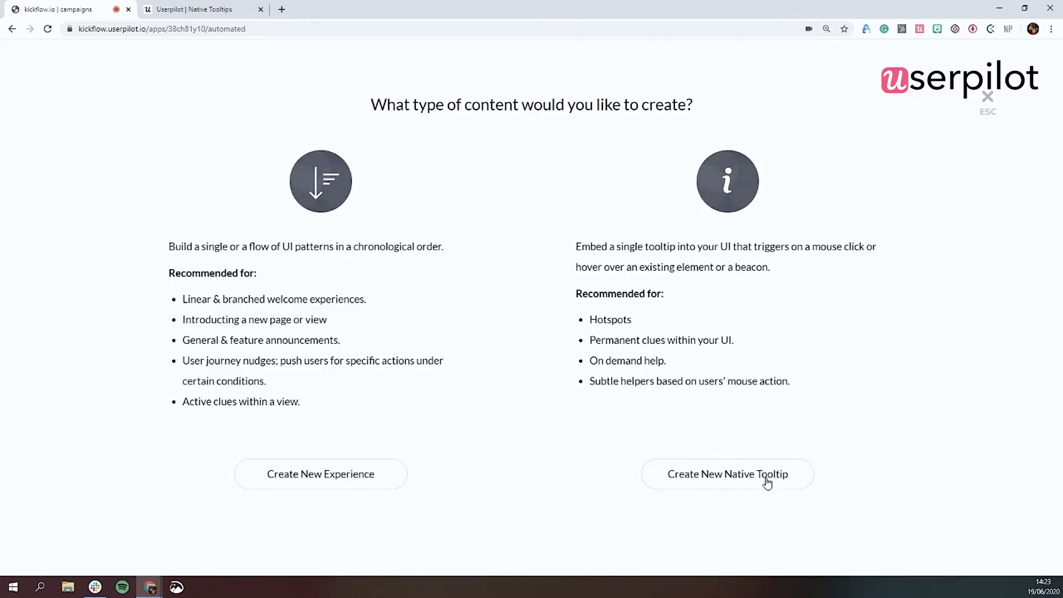
pyautogui.click(753, 485)
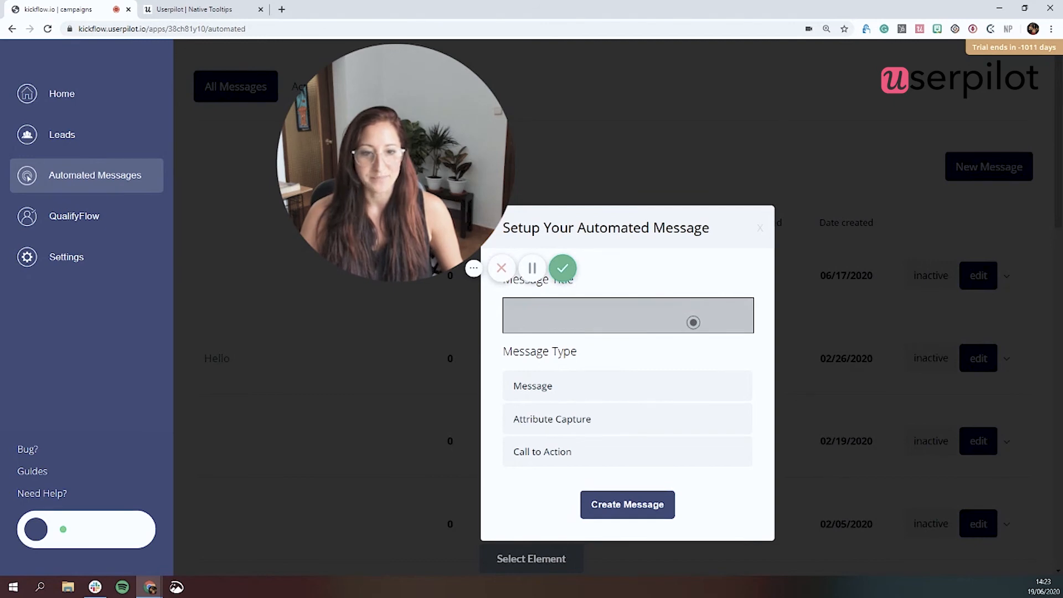
pyautogui.click(690, 319)
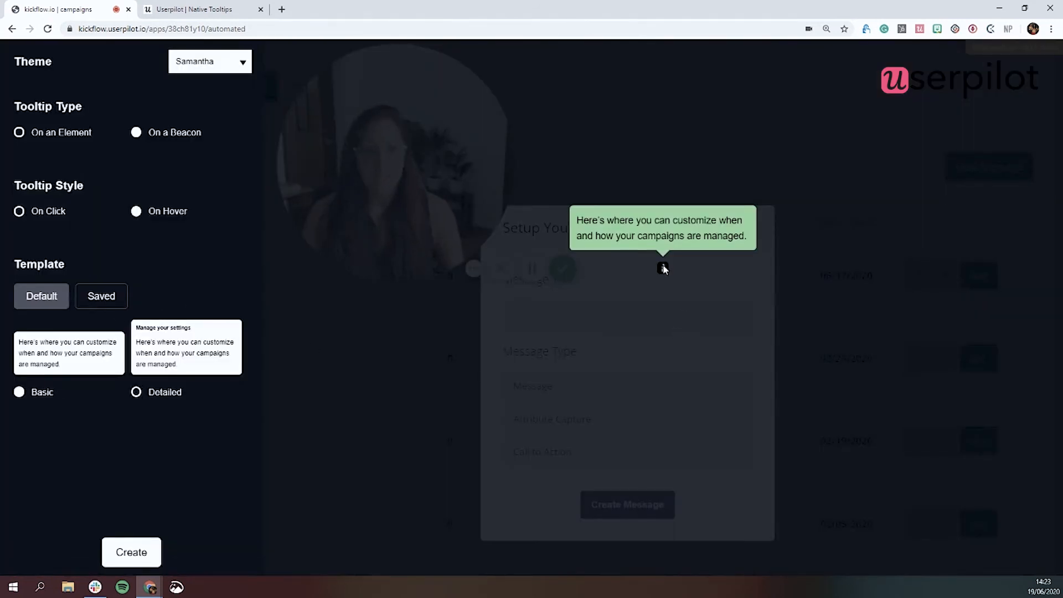
# Step: Create the tooltip on the element itself, place it to the right of the Message Title field, and set its left offset to -13 px
pyautogui.click(20, 133)
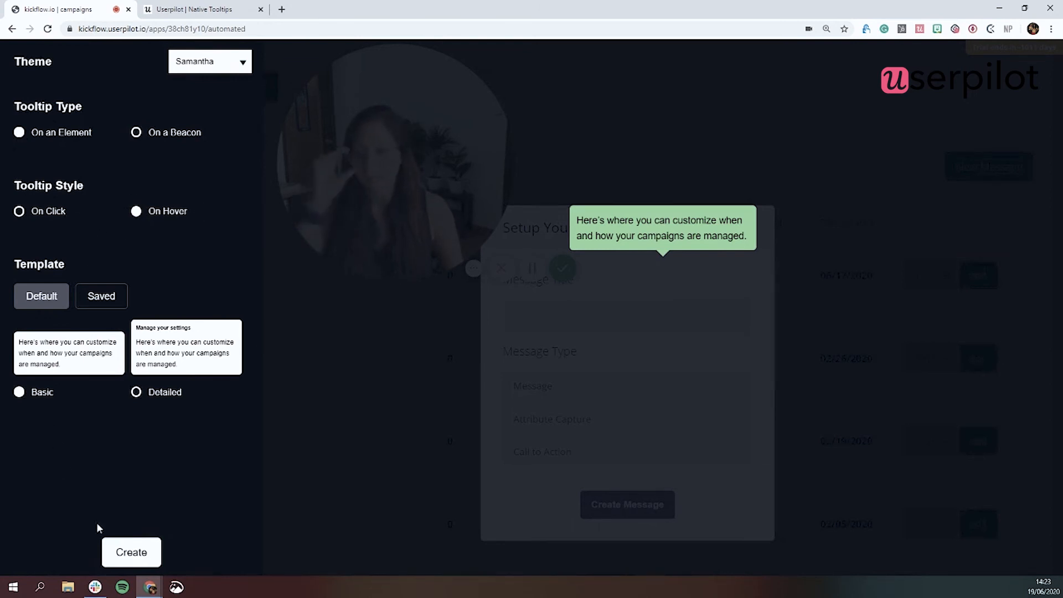
pyautogui.click(131, 553)
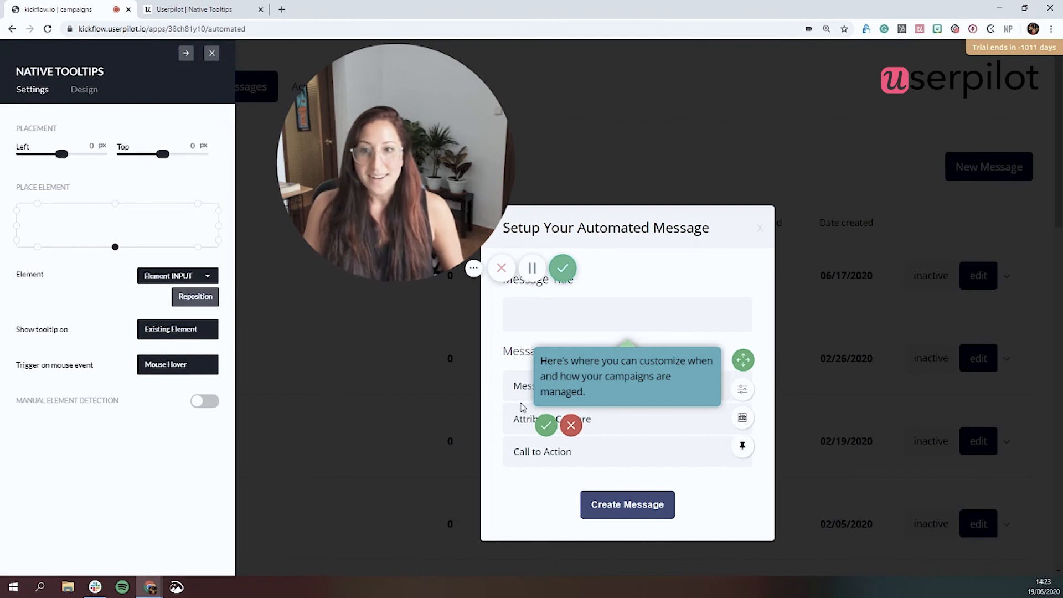
pyautogui.click(219, 227)
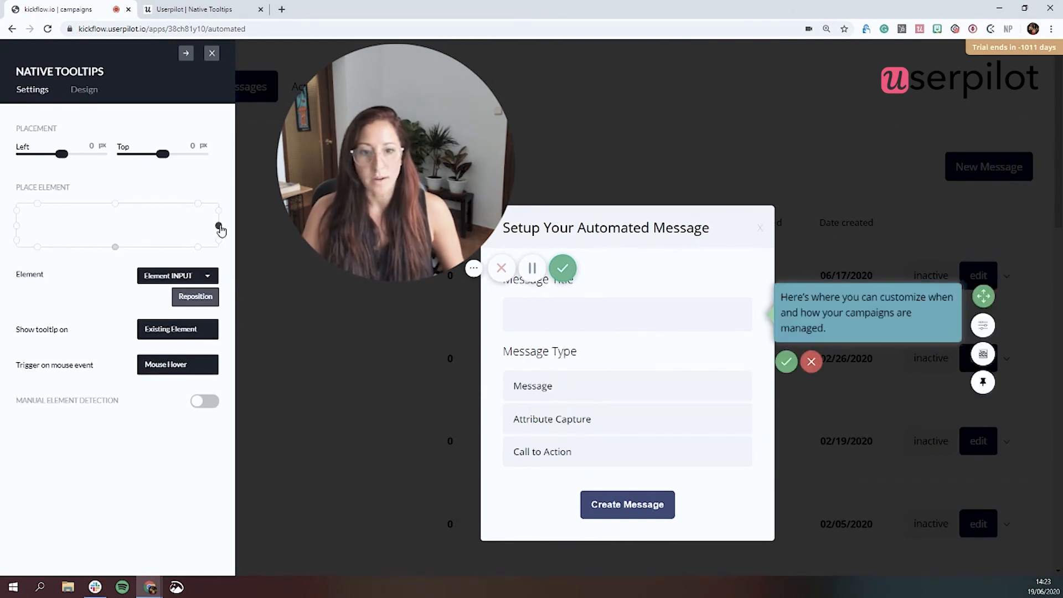
pyautogui.moveTo(62, 154); pyautogui.dragTo(43, 161)
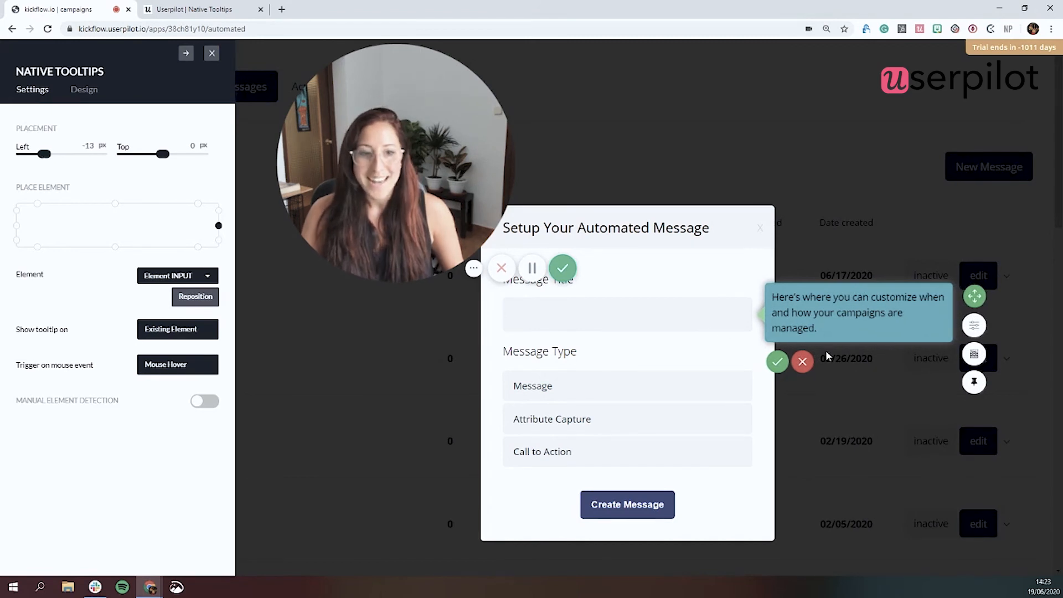
# Step: Replace the tooltip text with "Be sure to include your surname!" and save the tooltip
pyautogui.click(858, 314)
pyautogui.moveTo(852, 335); pyautogui.dragTo(759, 288)
pyautogui.write('Be sure to inclu')
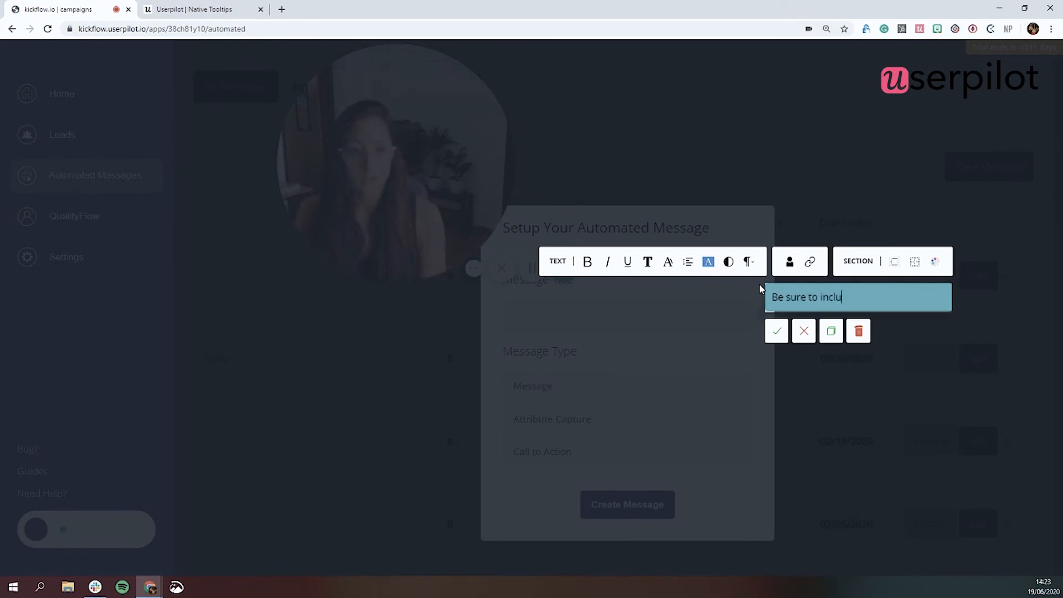
pyautogui.write('de your surname!')
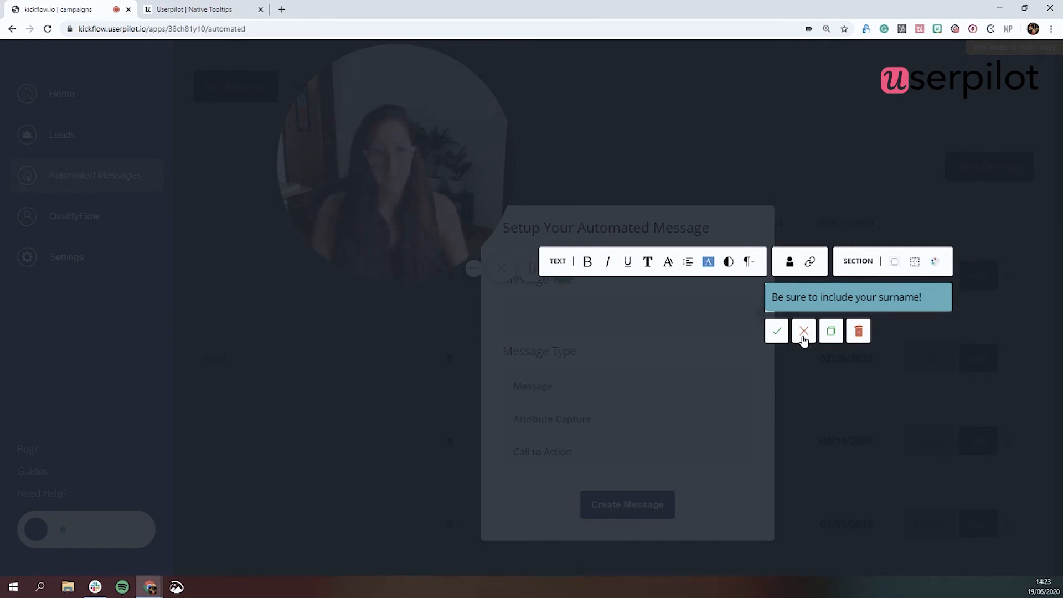
pyautogui.click(777, 331)
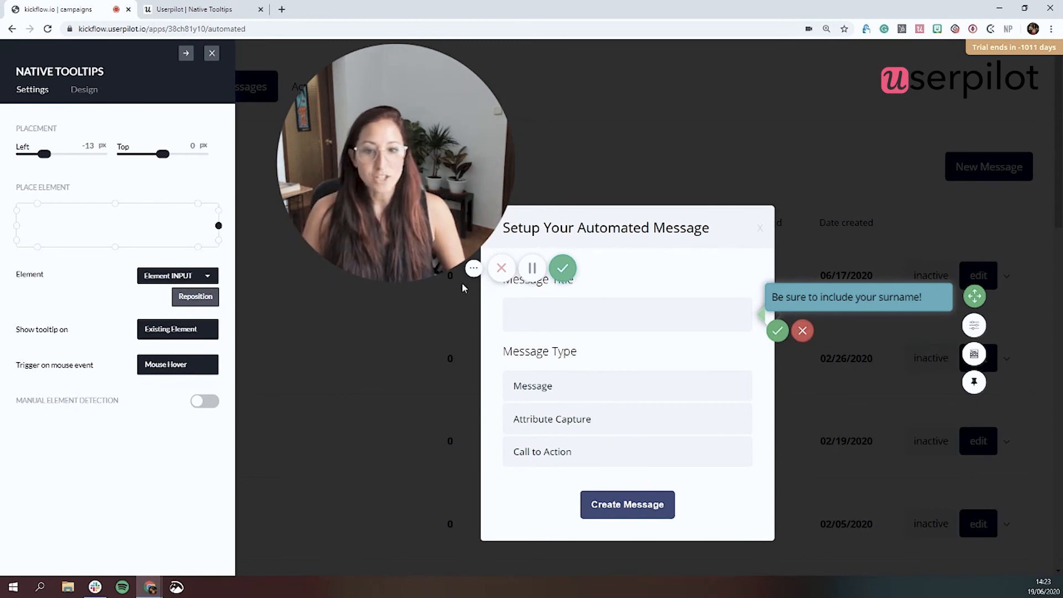
pyautogui.click(777, 331)
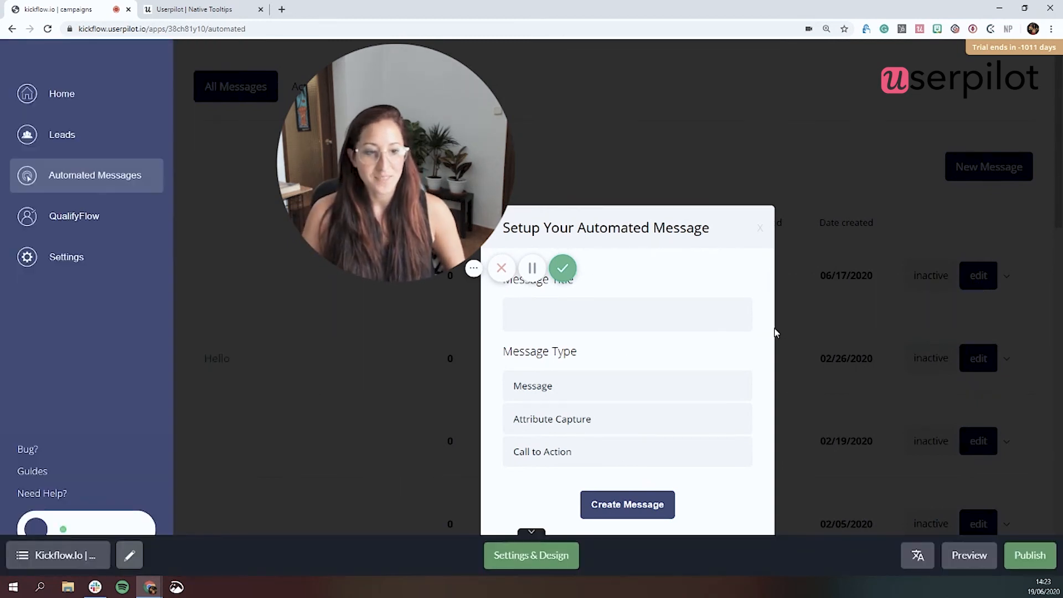
# Step: Publish the native tooltip and exit the builder
pyautogui.click(1023, 560)
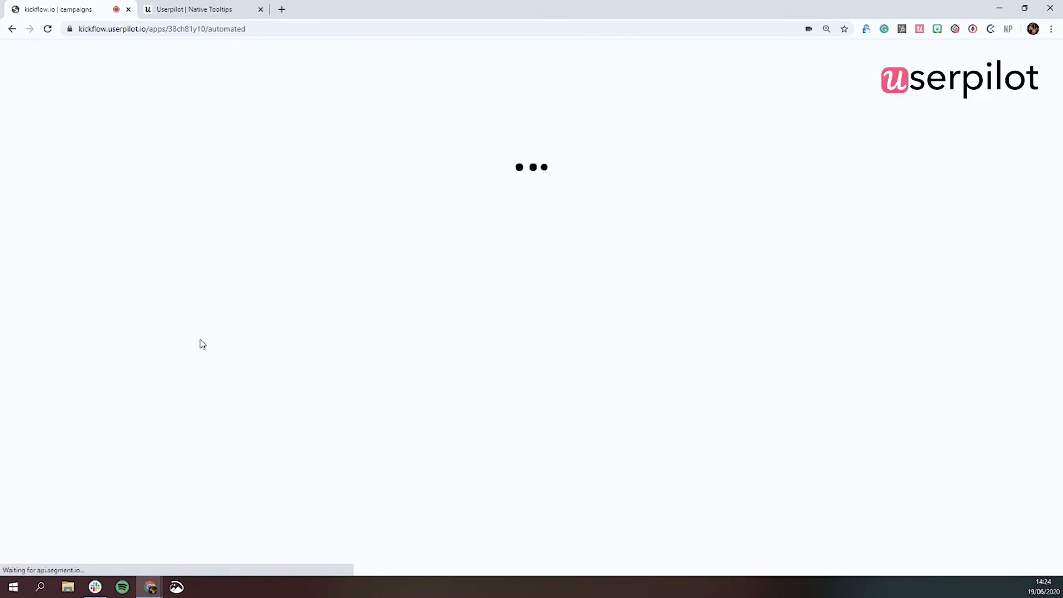
pyautogui.click(963, 145)
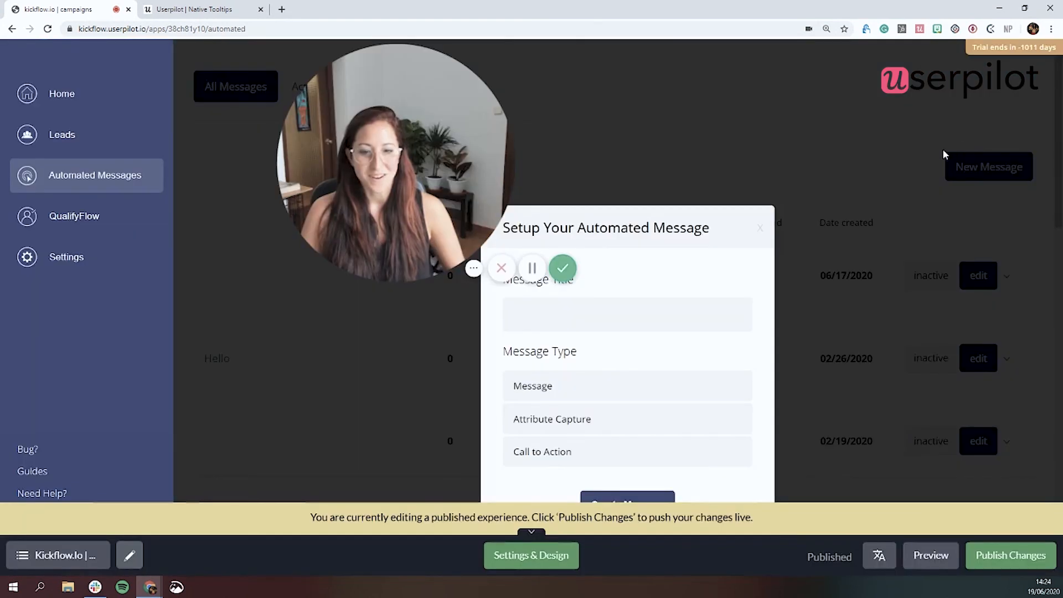
pyautogui.click(41, 560)
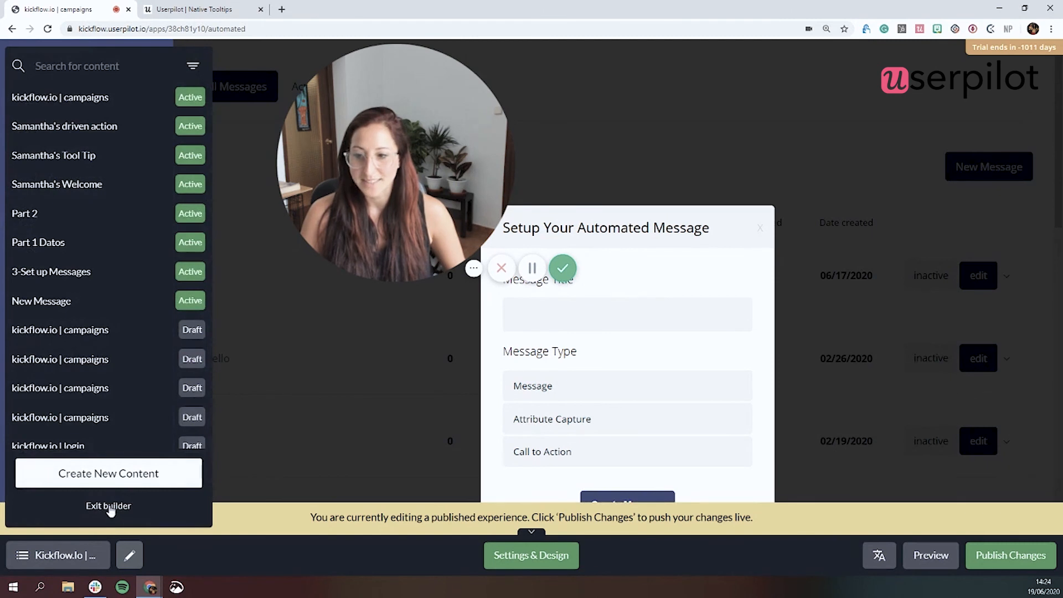
pyautogui.click(109, 506)
# Step: Reload the campaigns page and test the published tooltip on the Message Title field of the new message form
pyautogui.click(48, 29)
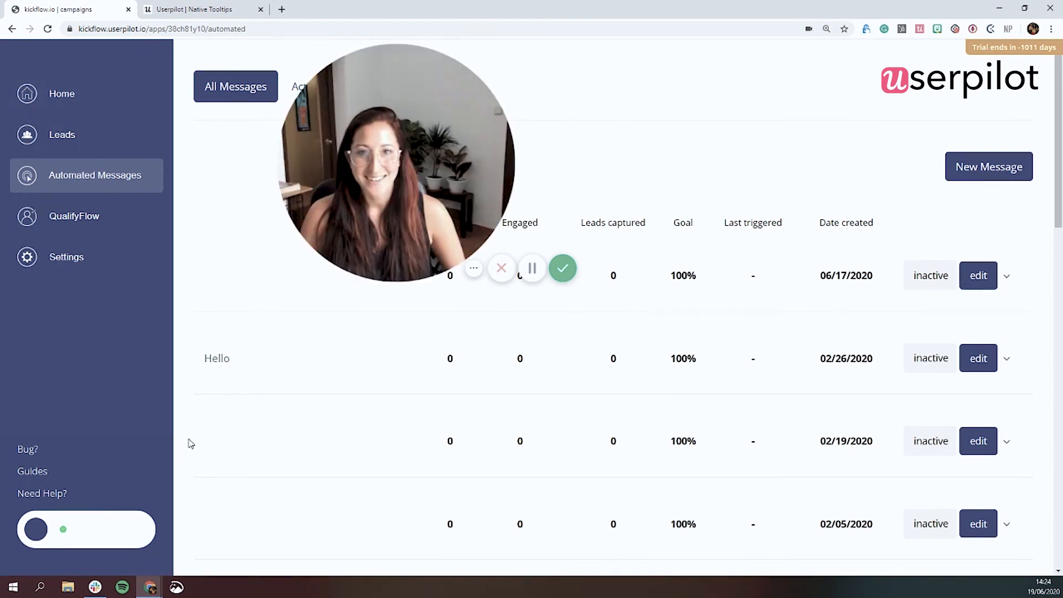
pyautogui.click(966, 169)
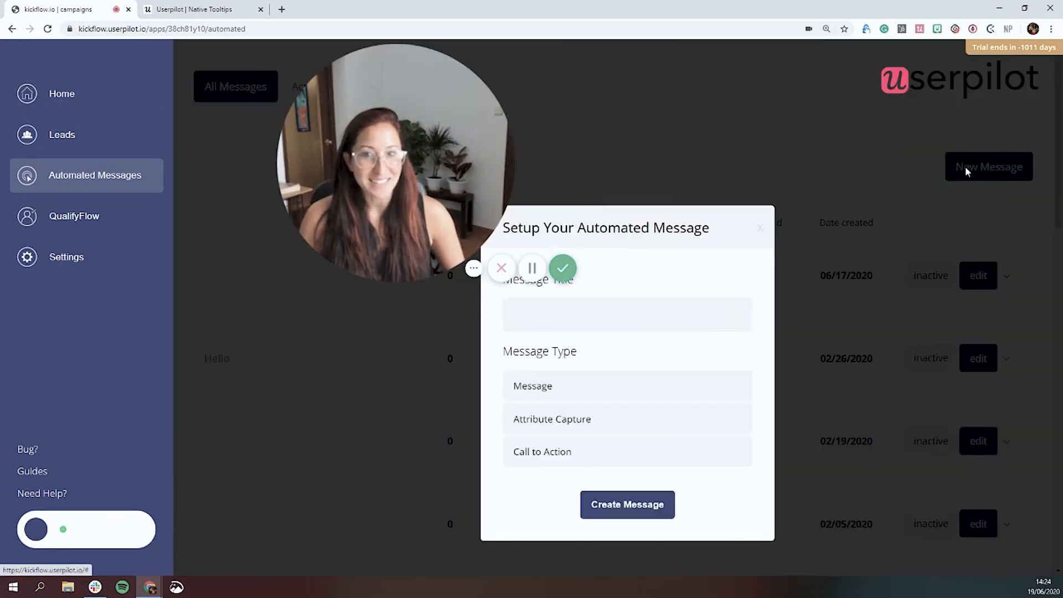
pyautogui.moveTo(708, 314)
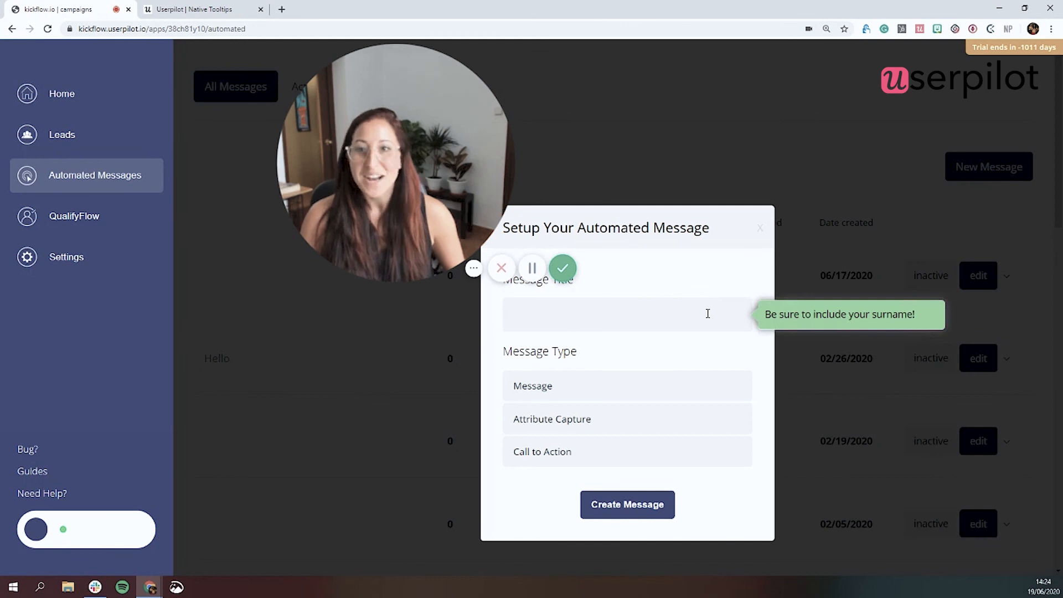